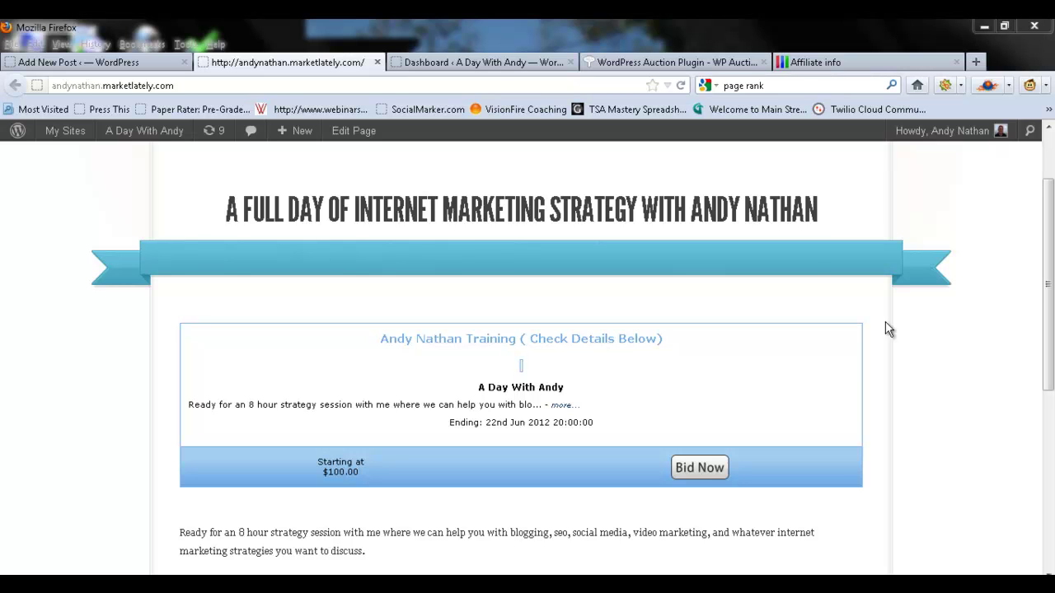
Switch to the A Day With Andy admin dashboard and show the WP Auctions submenu
click(492, 65)
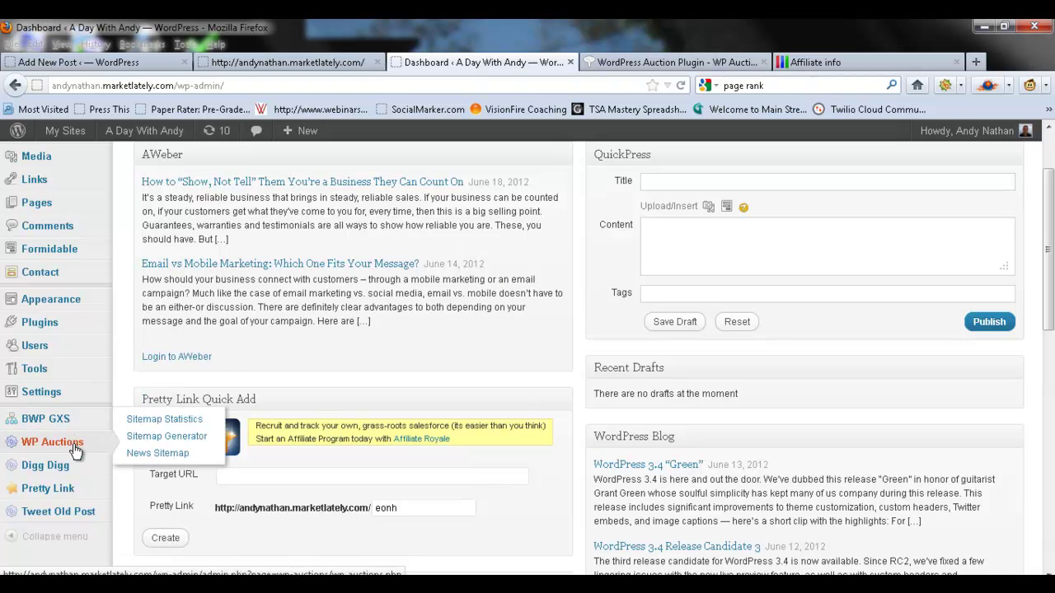
mouse_move(74, 449)
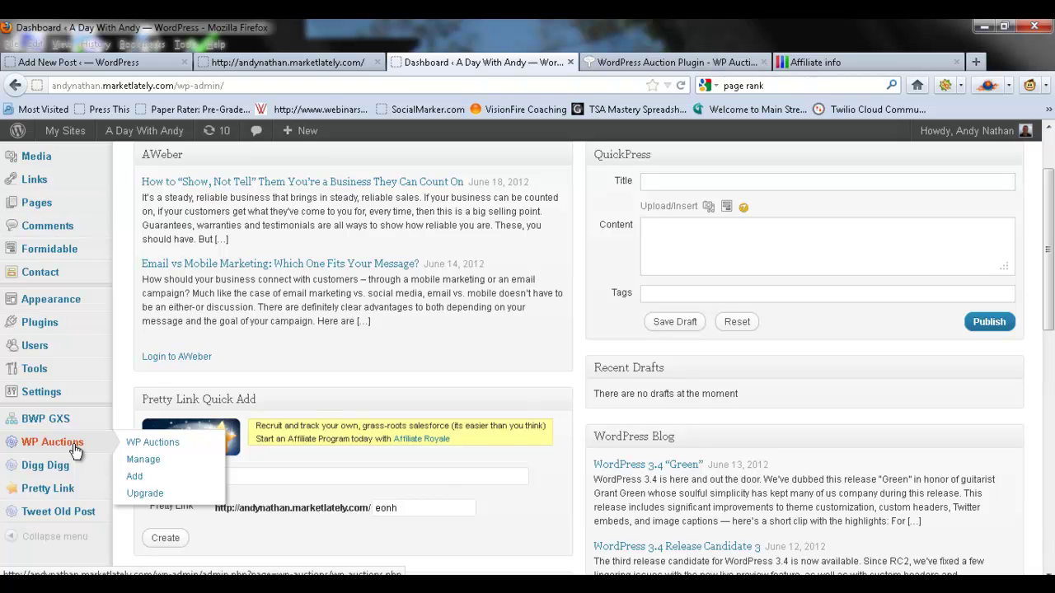
Open WP Auctions settings and review the USD currency, PayPal account and Water style
click(137, 447)
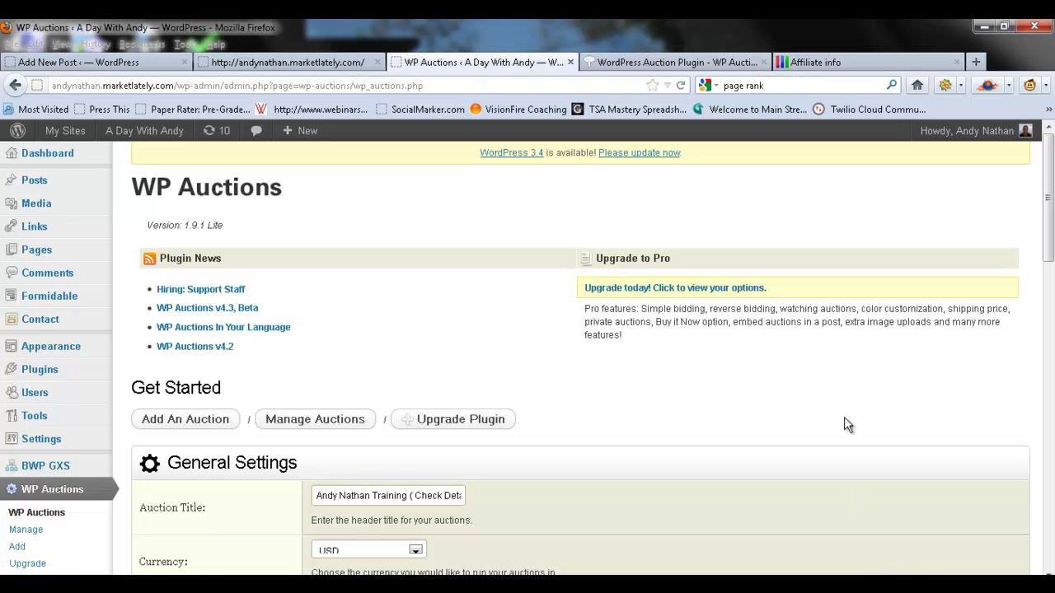
scroll(849, 425, down, 4)
scroll(848, 424, up, 4)
scroll(848, 425, down, 2)
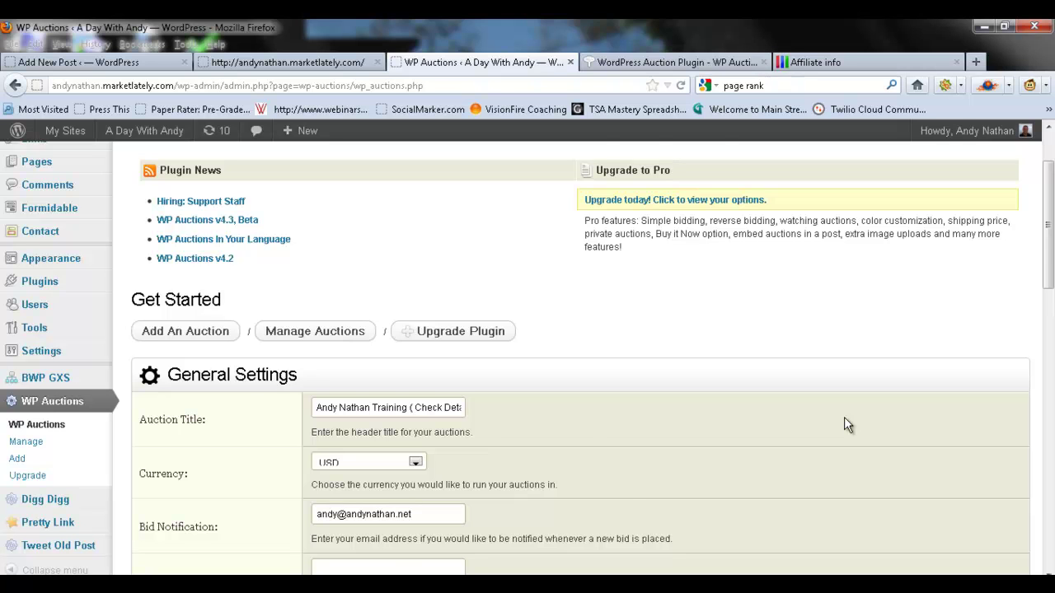
scroll(849, 424, down, 2)
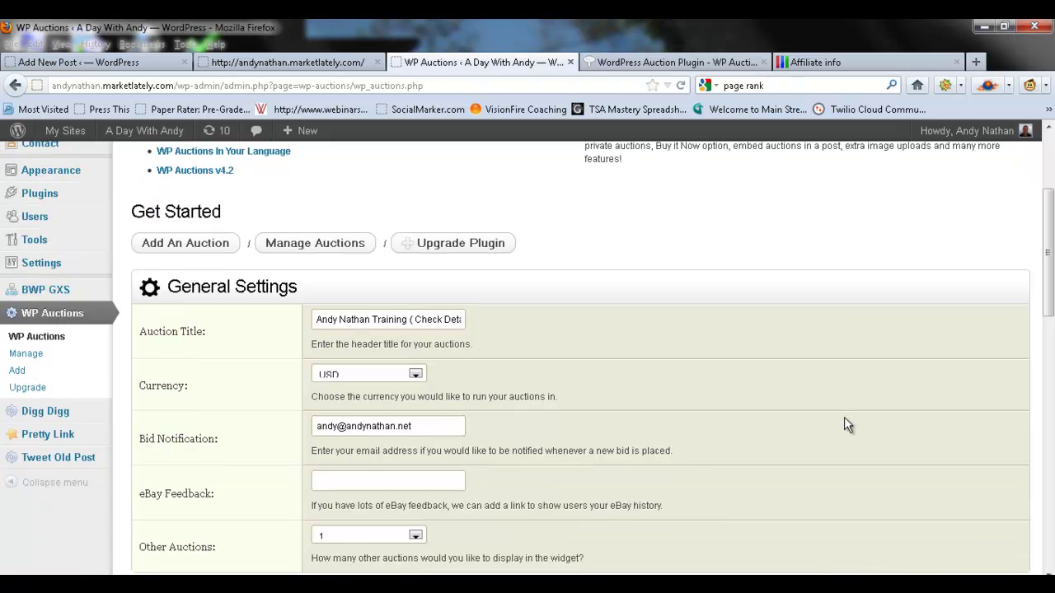
scroll(848, 425, up, 4)
scroll(848, 424, down, 2)
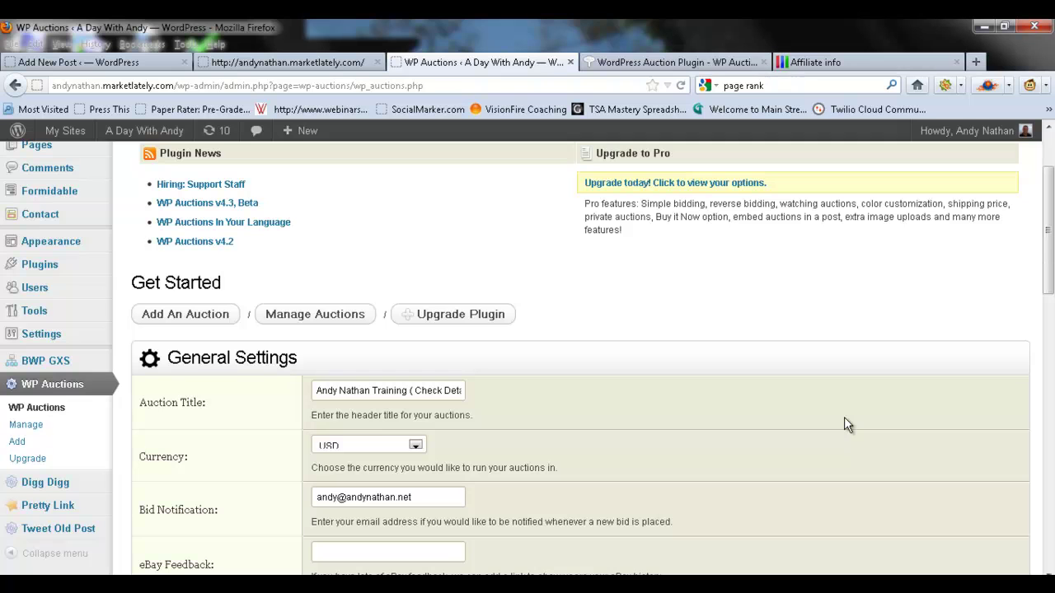
scroll(847, 423, down, 1)
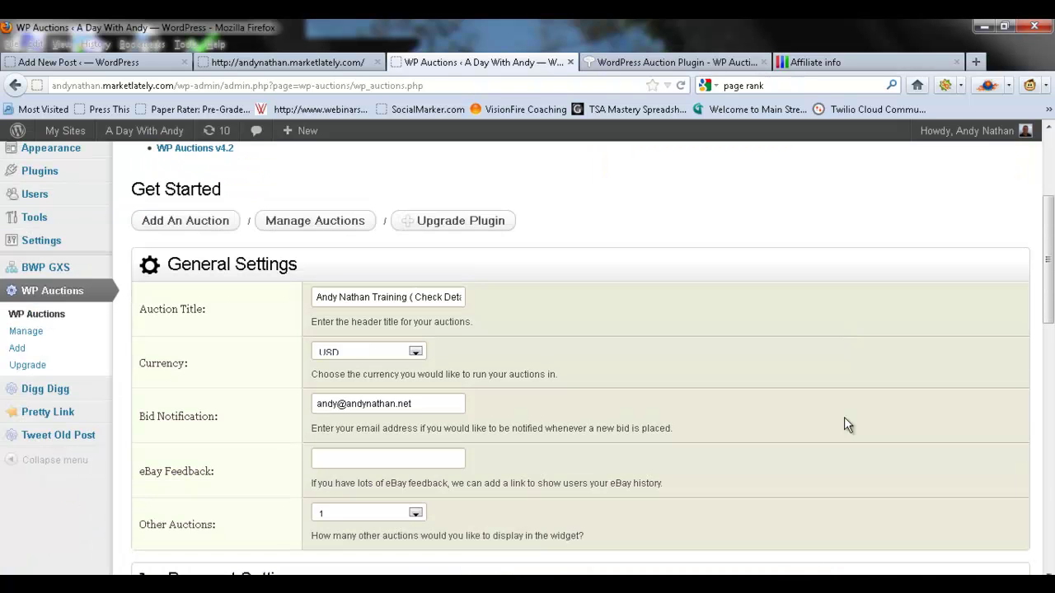
scroll(846, 423, down, 1)
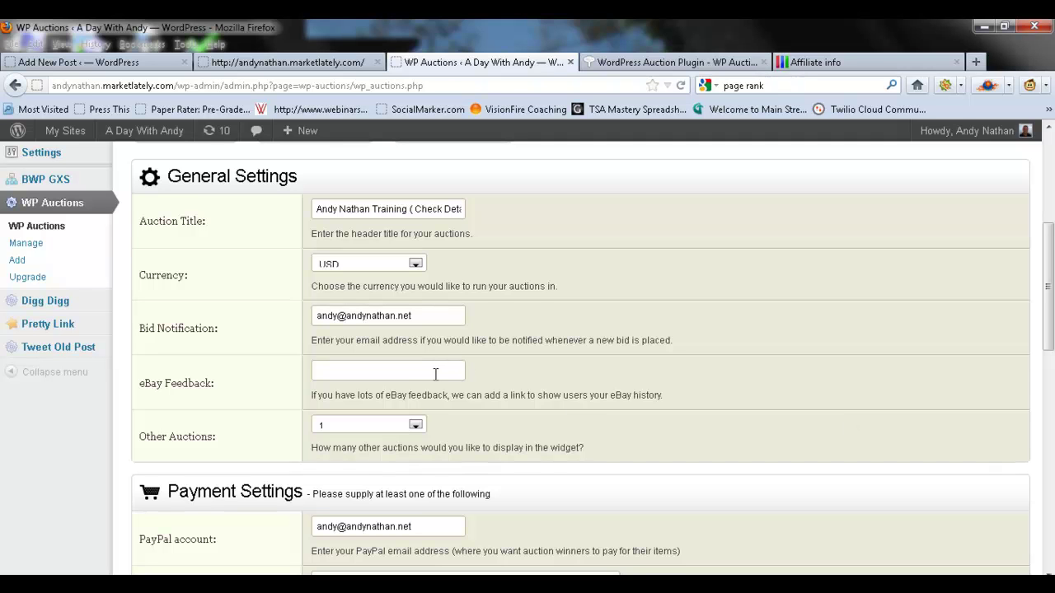
scroll(436, 378, down, 1)
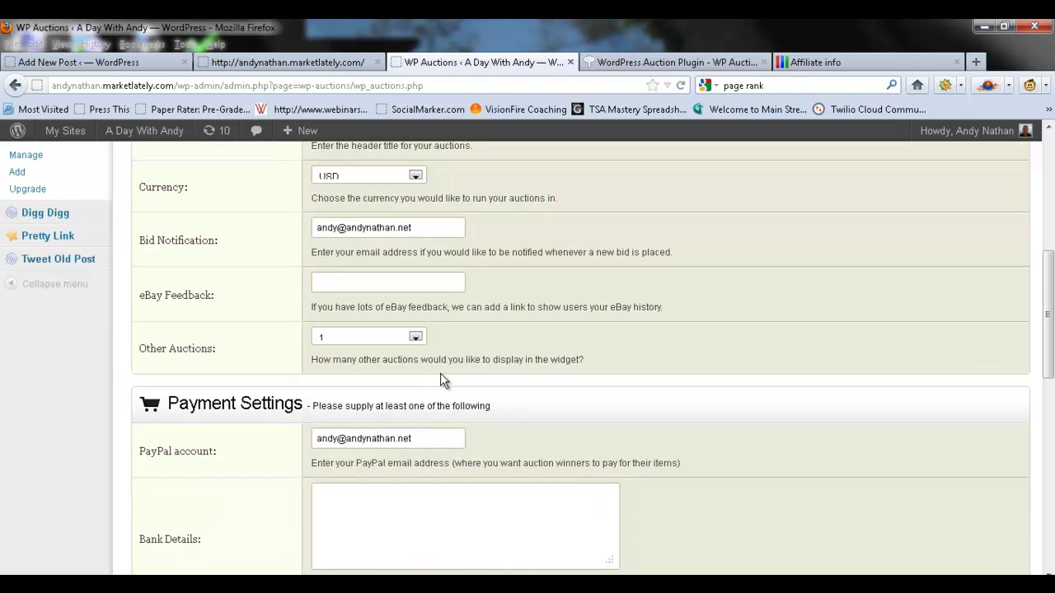
scroll(505, 406, down, 4)
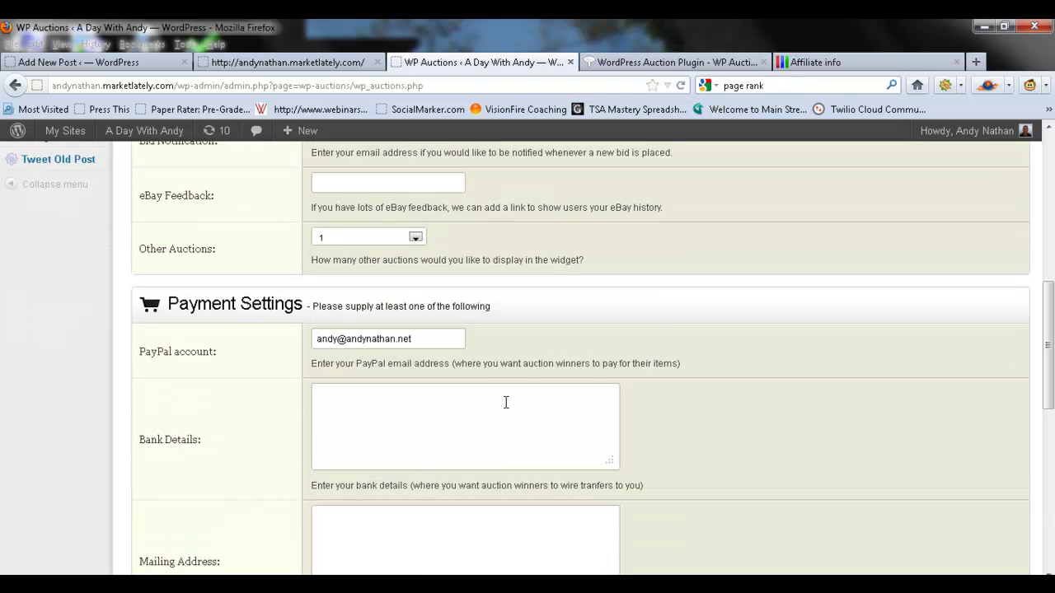
scroll(506, 409, down, 2)
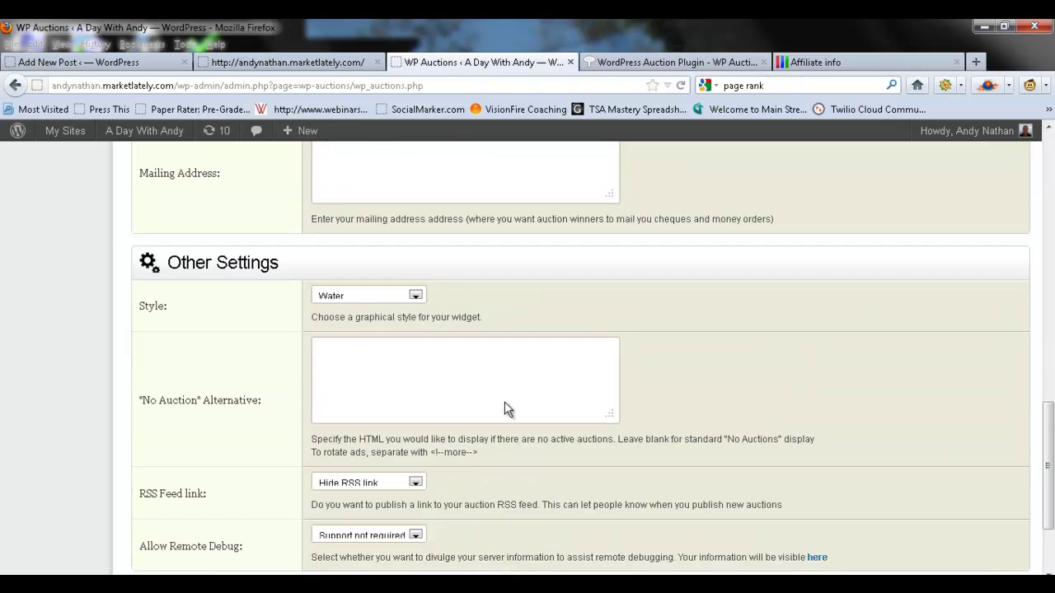
scroll(506, 405, up, 8)
scroll(507, 402, down, 4)
scroll(506, 402, down, 1)
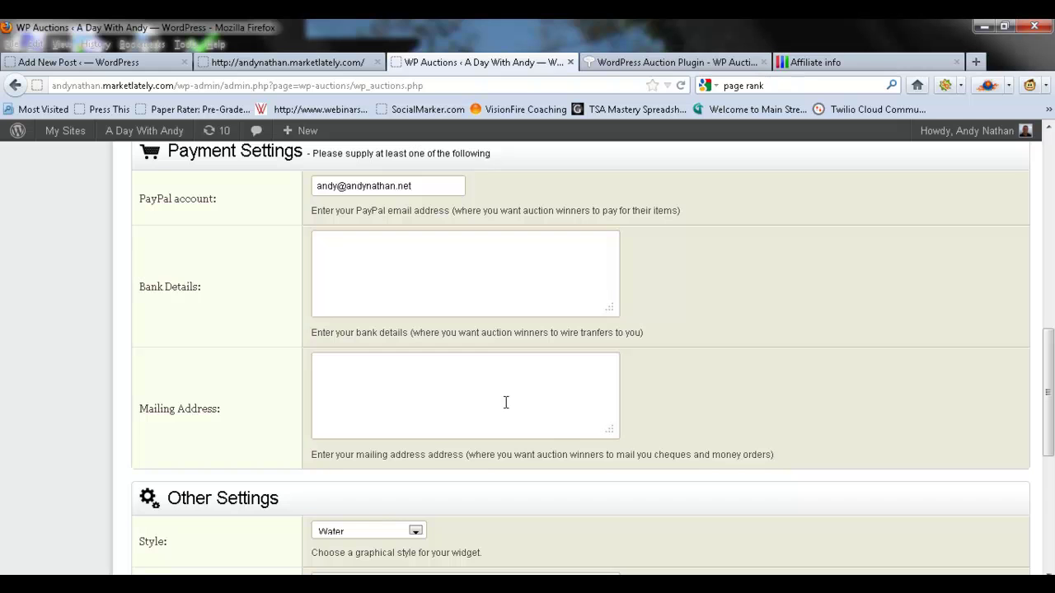
scroll(506, 404, down, 2)
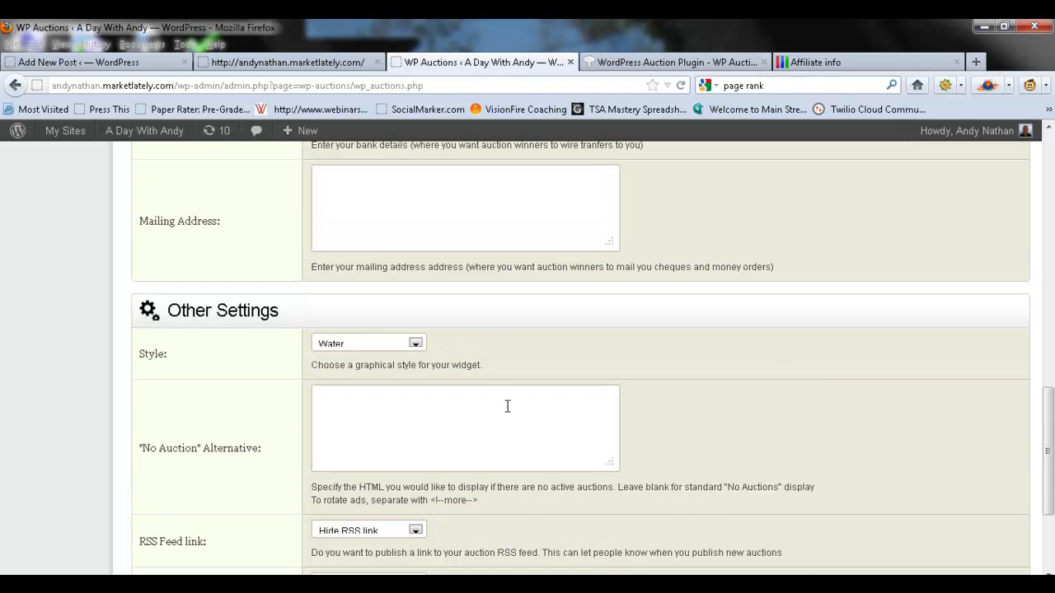
scroll(507, 406, down, 1)
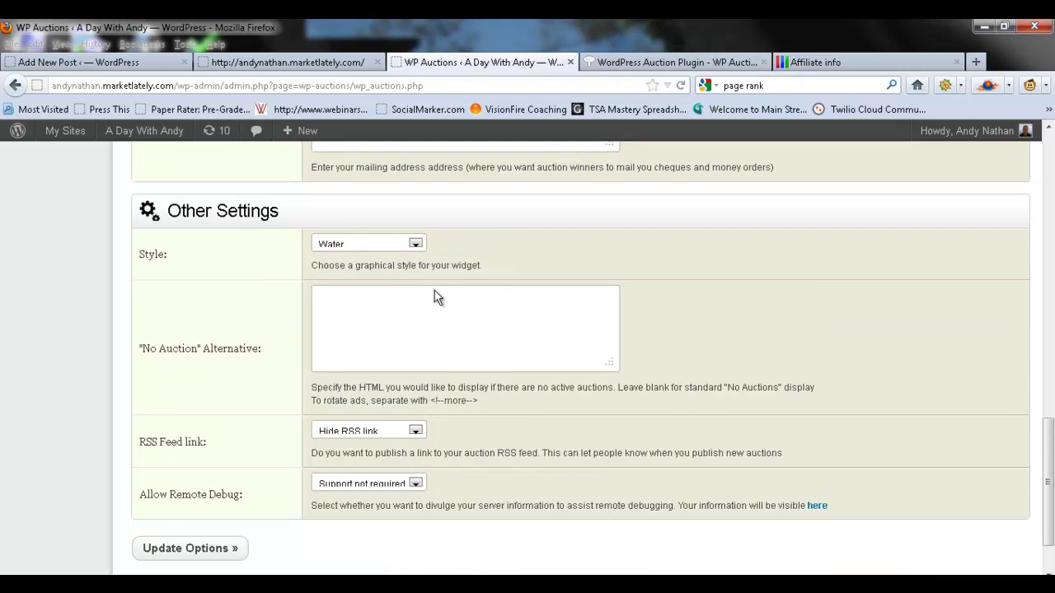
click(415, 245)
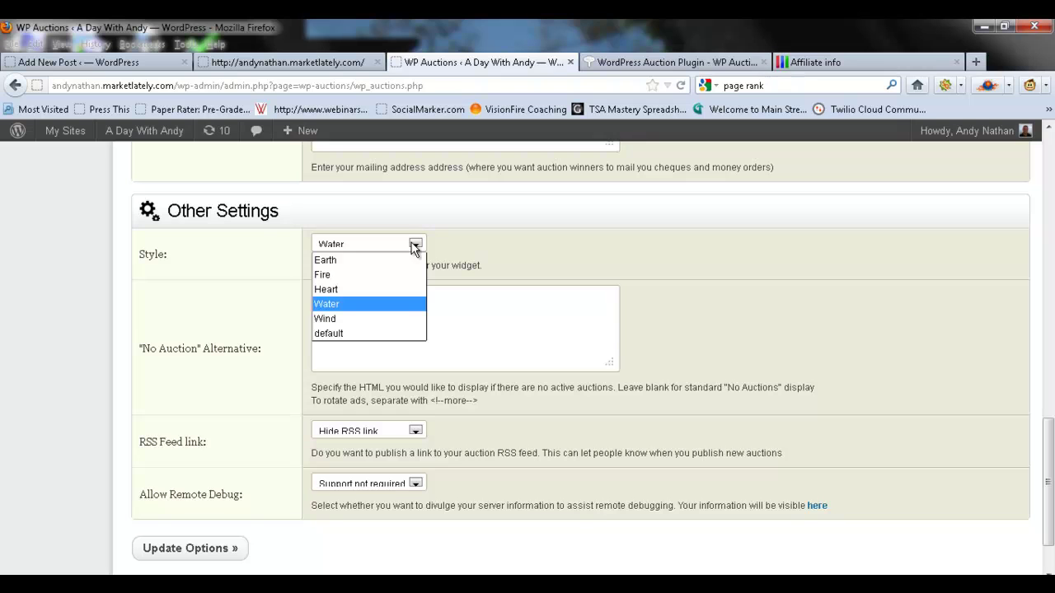
click(414, 244)
scroll(583, 304, down, 1)
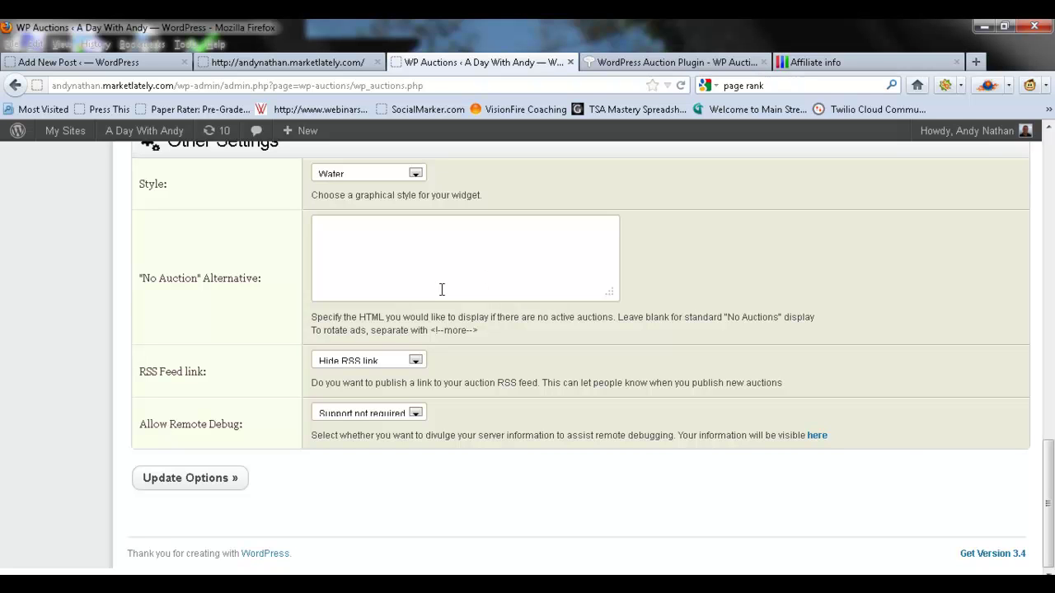
click(417, 362)
click(418, 362)
scroll(434, 515, up, 15)
scroll(431, 512, down, 10)
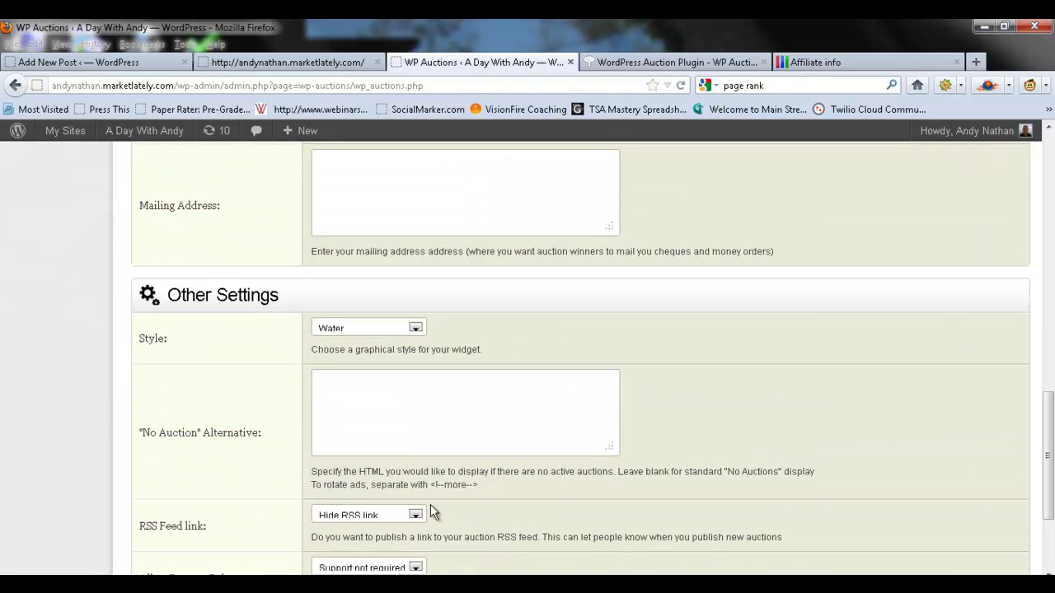
scroll(432, 511, up, 10)
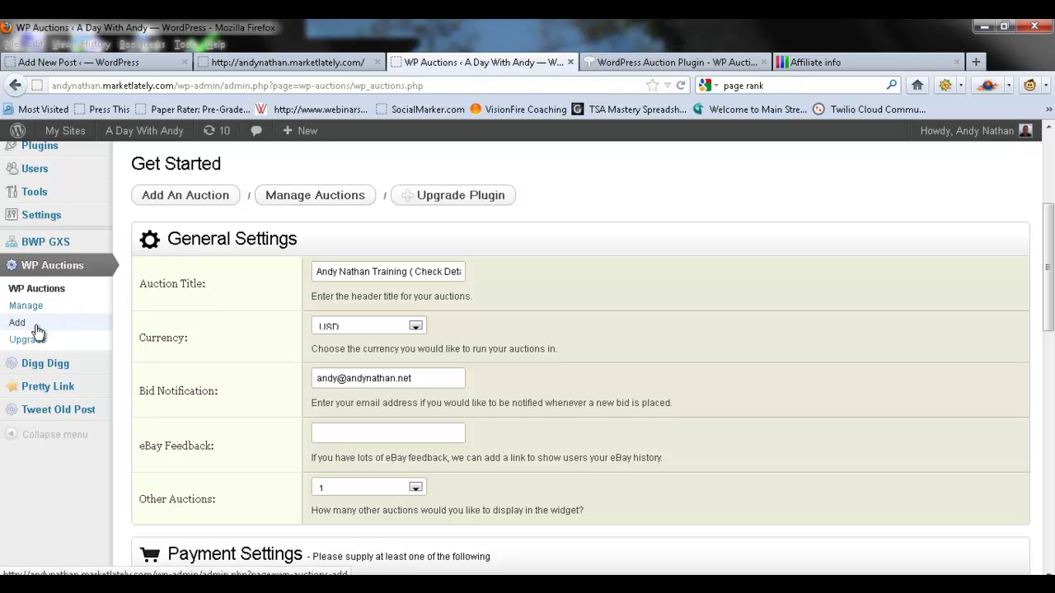
click(326, 204)
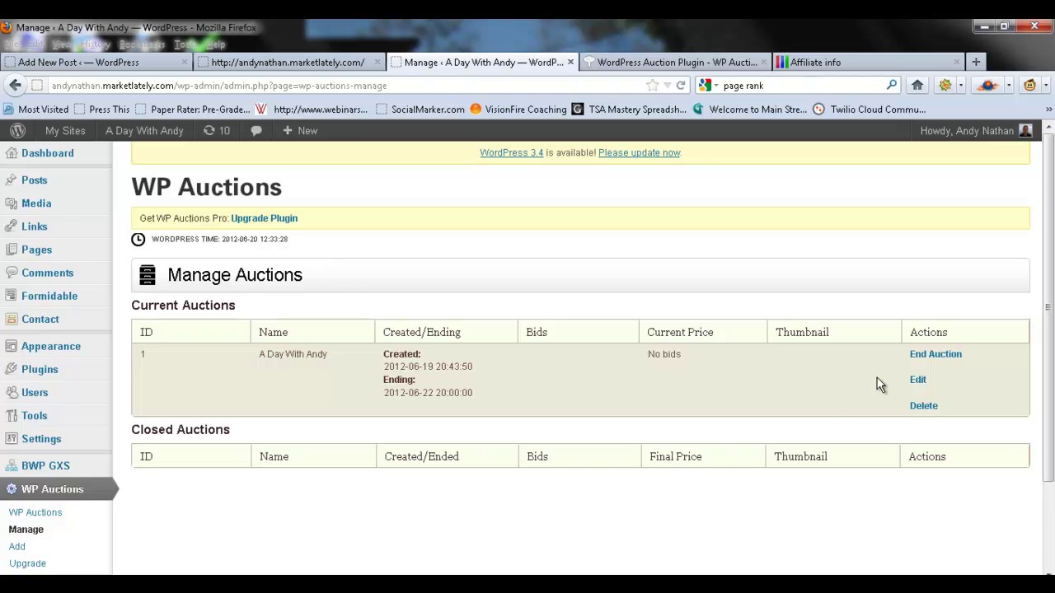
Edit the A Day With Andy auction to show its description, image URL and 100.00 price
click(920, 388)
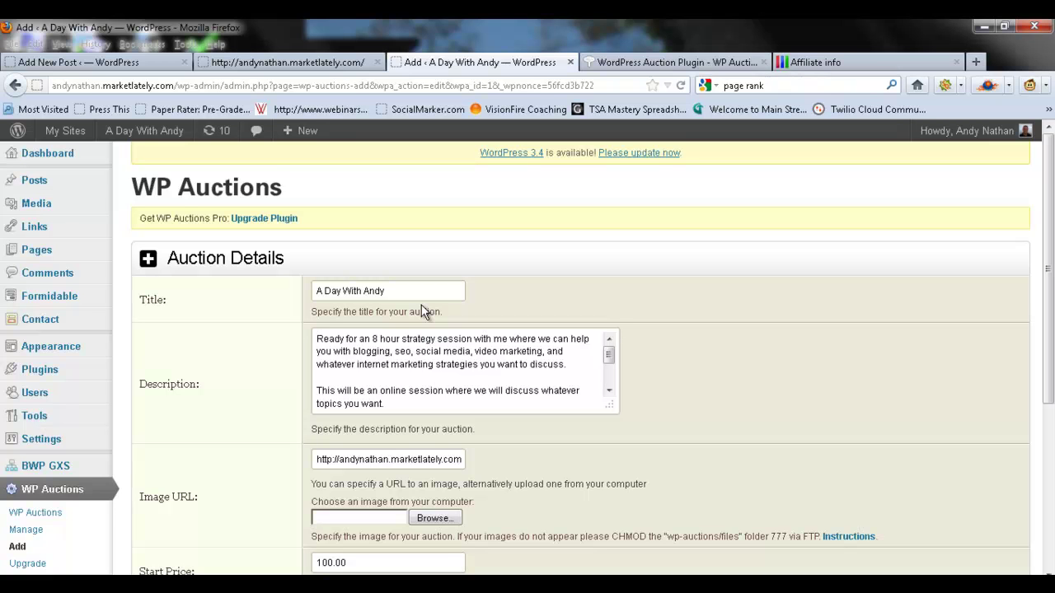
Clear the auction's Image URL field
click(402, 460)
key(End)
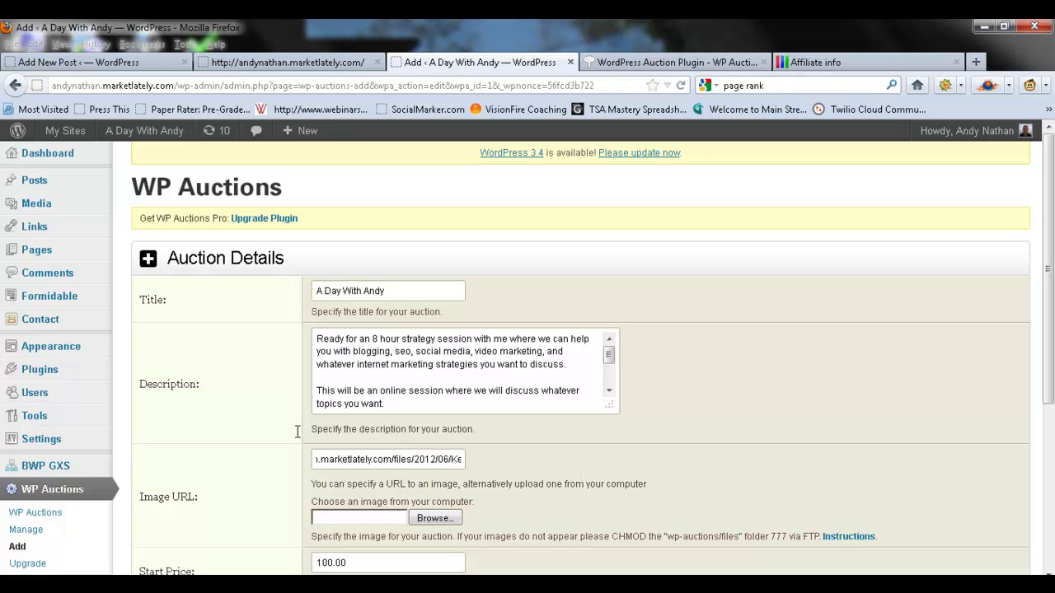
key(Home)
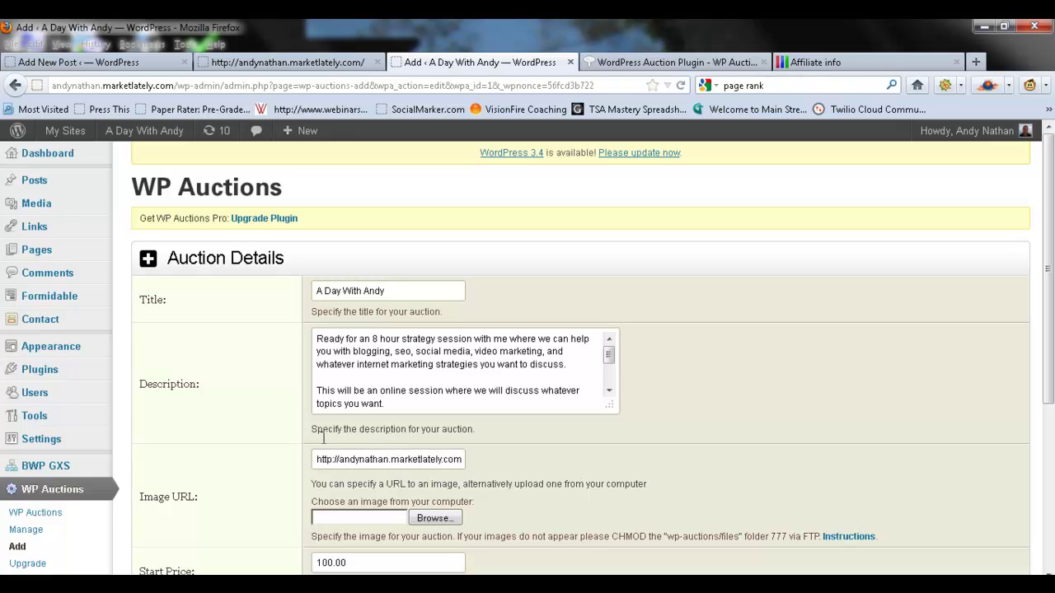
triple_click(401, 459)
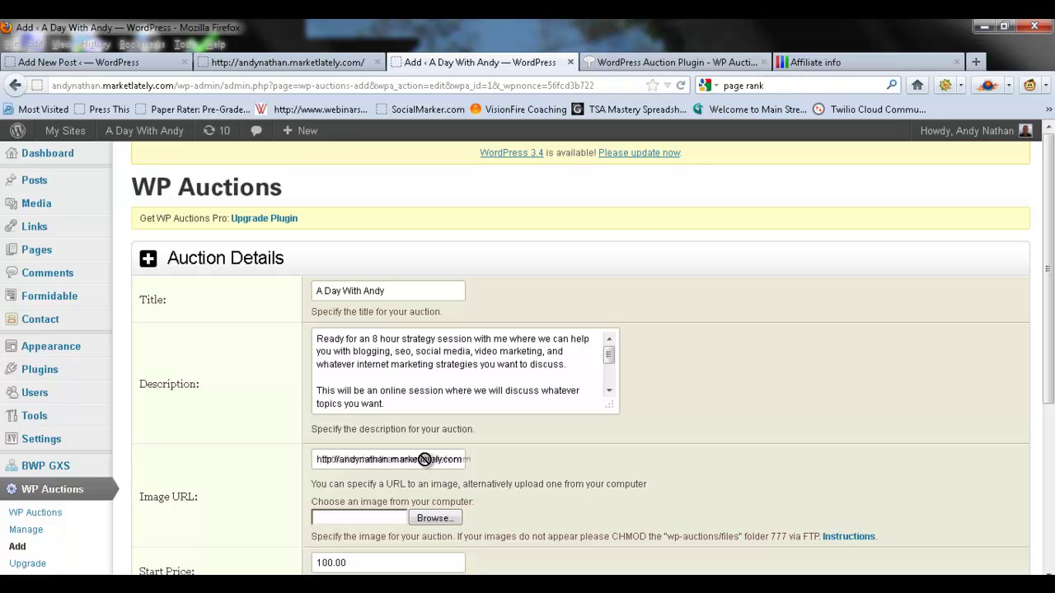
mouse_move(423, 459)
mouse_down()
mouse_move(547, 527)
mouse_move(421, 459)
mouse_up()
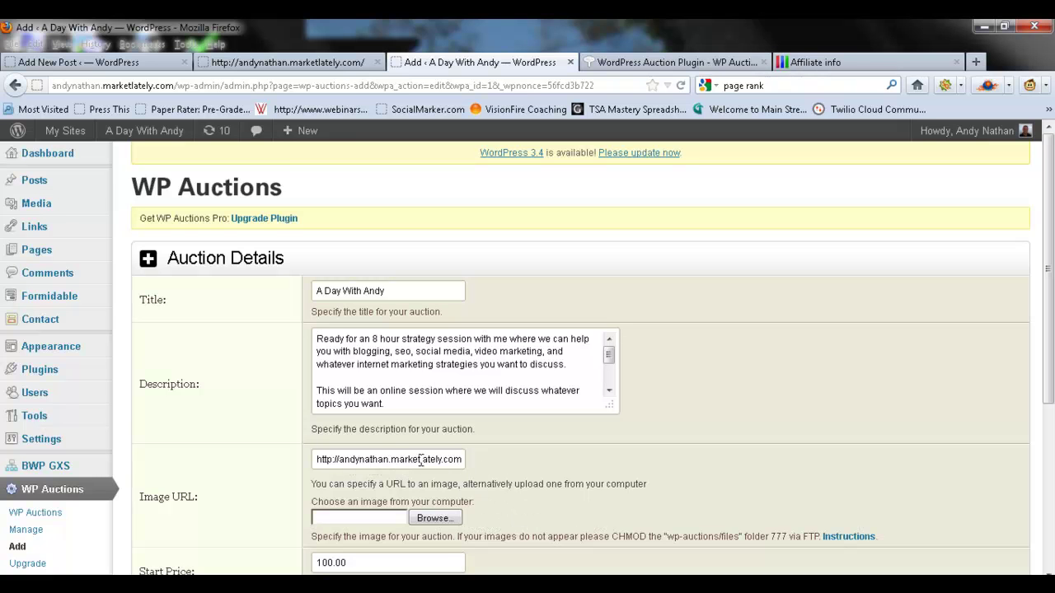
key(Right)
key(Right)
key(Right)
key(Right)
key(Right)
key(Right)
key(Right)
key(Right)
key(Right)
key(Right)
key(Right)
key(Right)
key(Right)
key(Right)
key(Right)
key(Right)
key(Right)
key(Right)
key(Right)
key(Right)
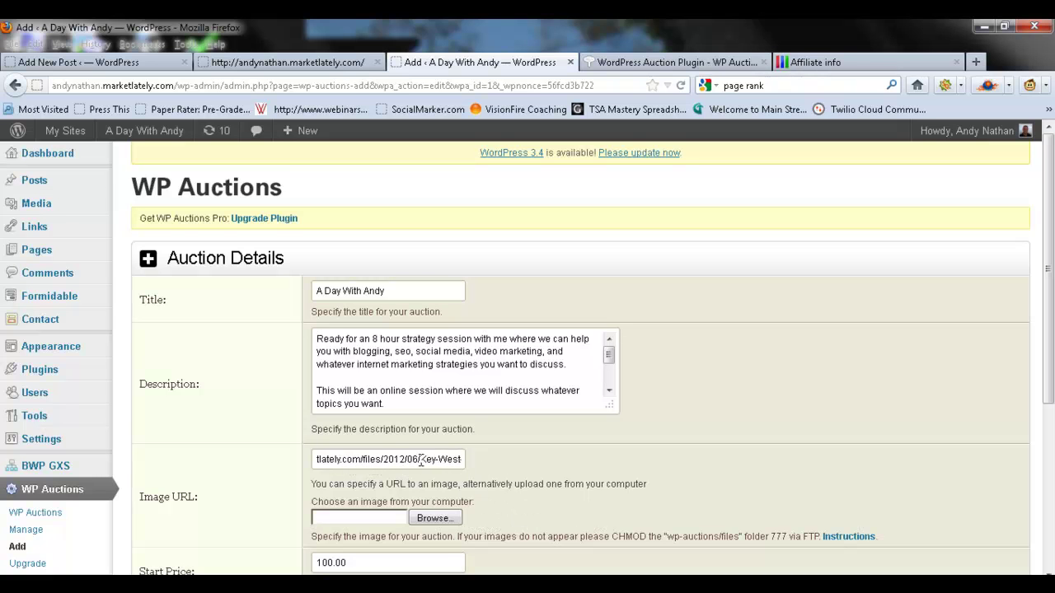
key(Right)
key(Right)
key(Right)
key(Right)
key(Right)
key(Right)
key(Right)
key(Right)
key(Right)
key(Right)
key(Right)
key(Right)
key(Right)
key(Right)
key(Right)
key(Right)
key(Right)
key(Right)
key(Right)
key(Right)
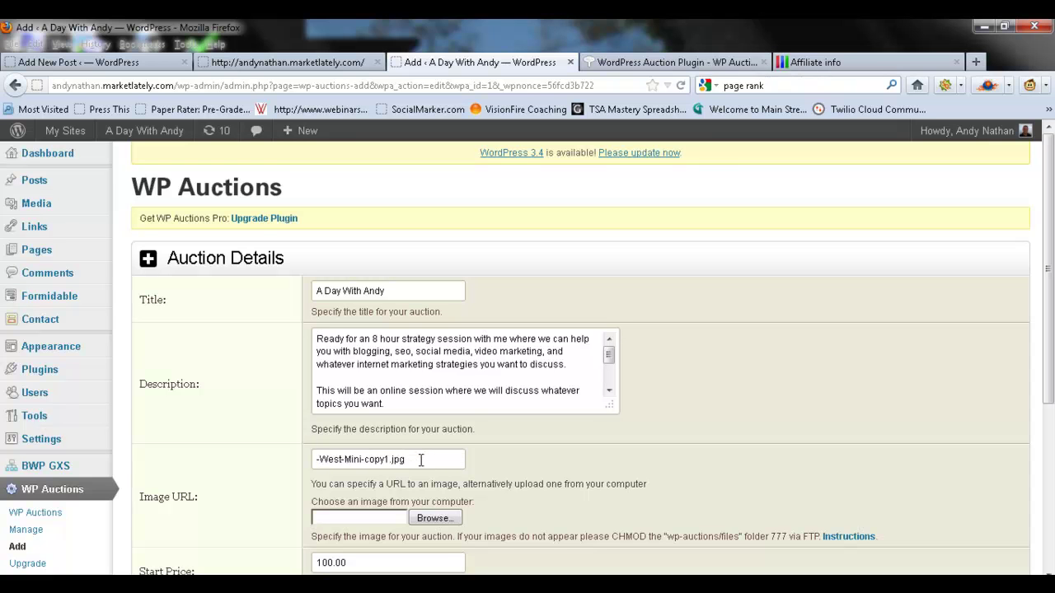
key(ctrl+a)
key(BackSpace)
Save the A Day With Andy auction with Update Auction
scroll(744, 479, down, 2)
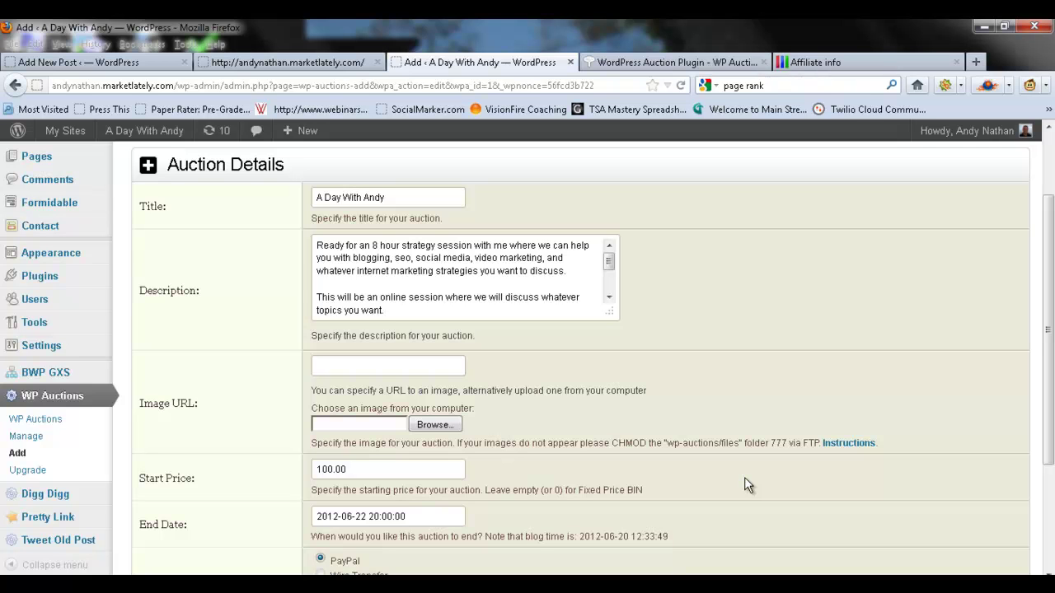
drag(639, 446, 839, 448)
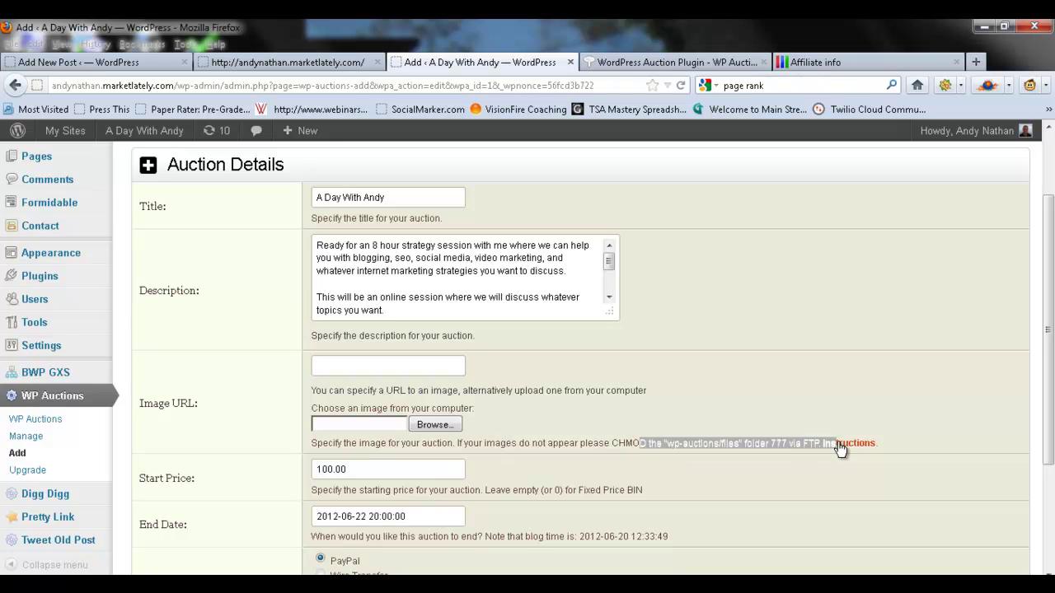
click(913, 450)
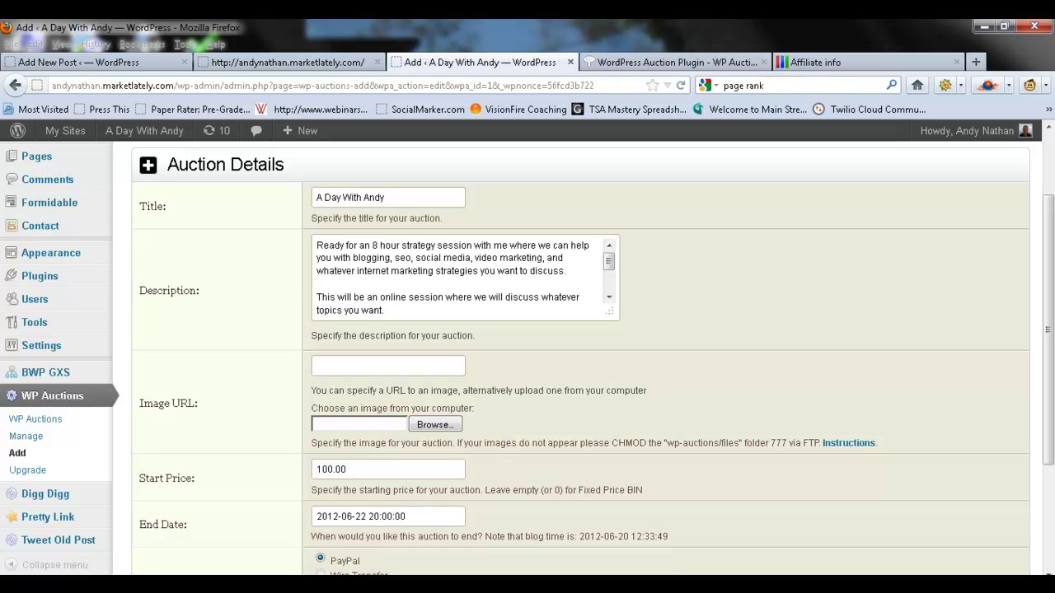
drag(1050, 445, 1051, 518)
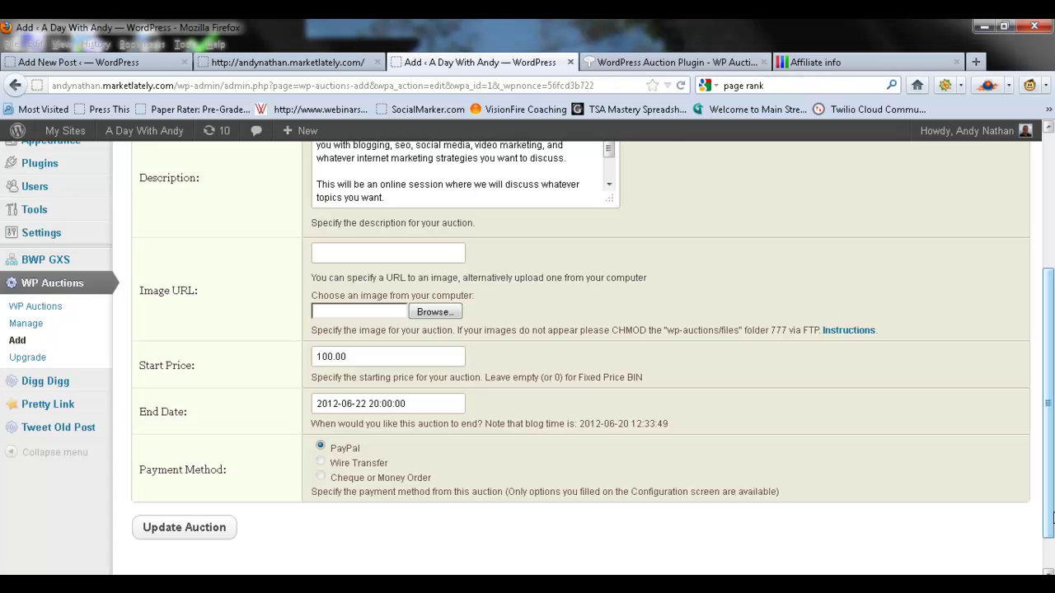
click(189, 532)
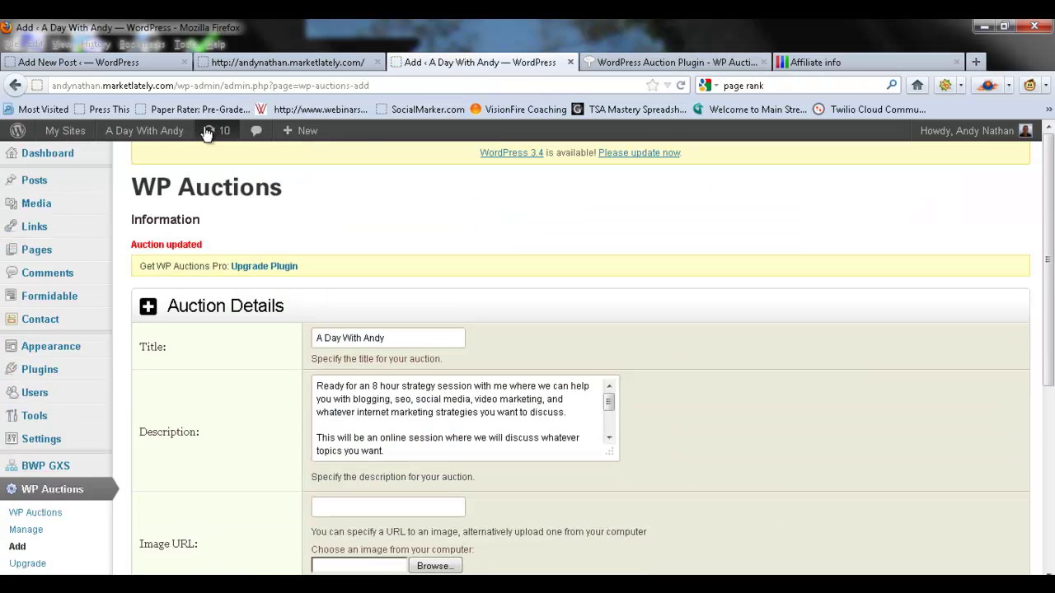
Reload the front page and check the auction widget: ends 22nd Jun 2012, starts at $100.00
click(283, 62)
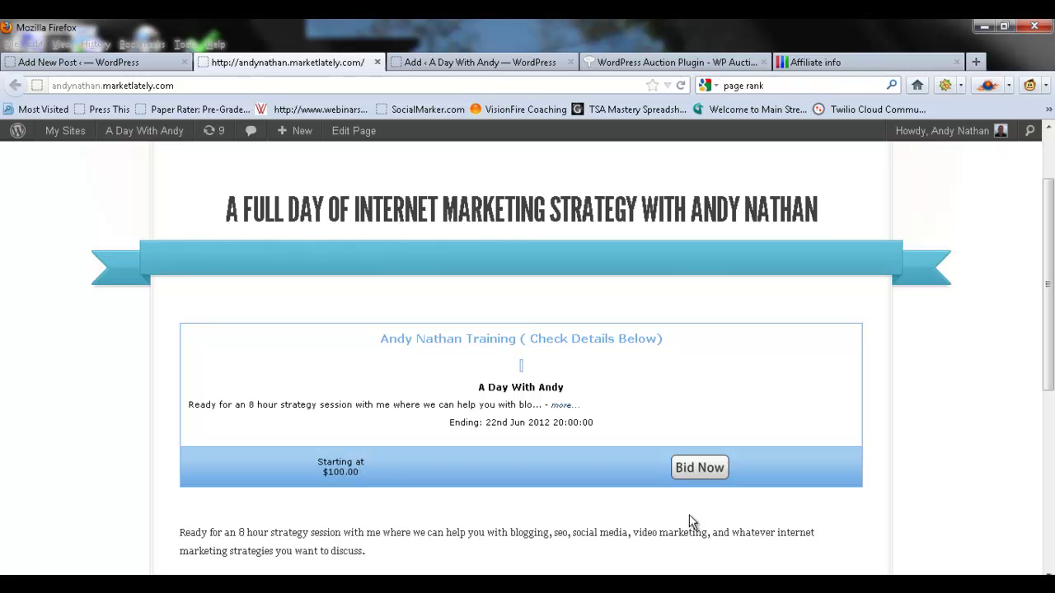
key(F5)
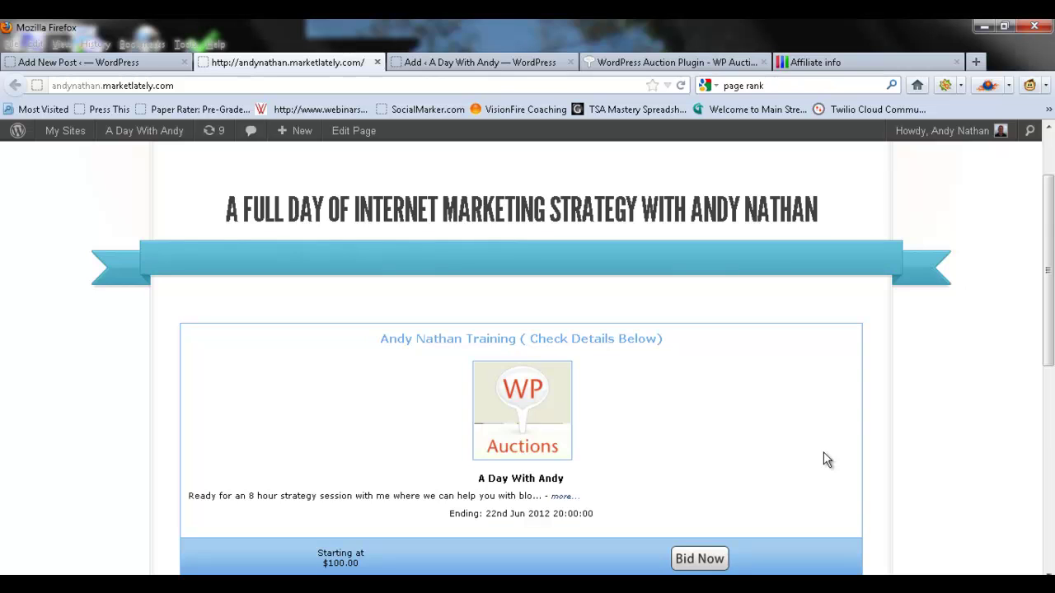
scroll(827, 459, down, 2)
scroll(823, 452, down, 2)
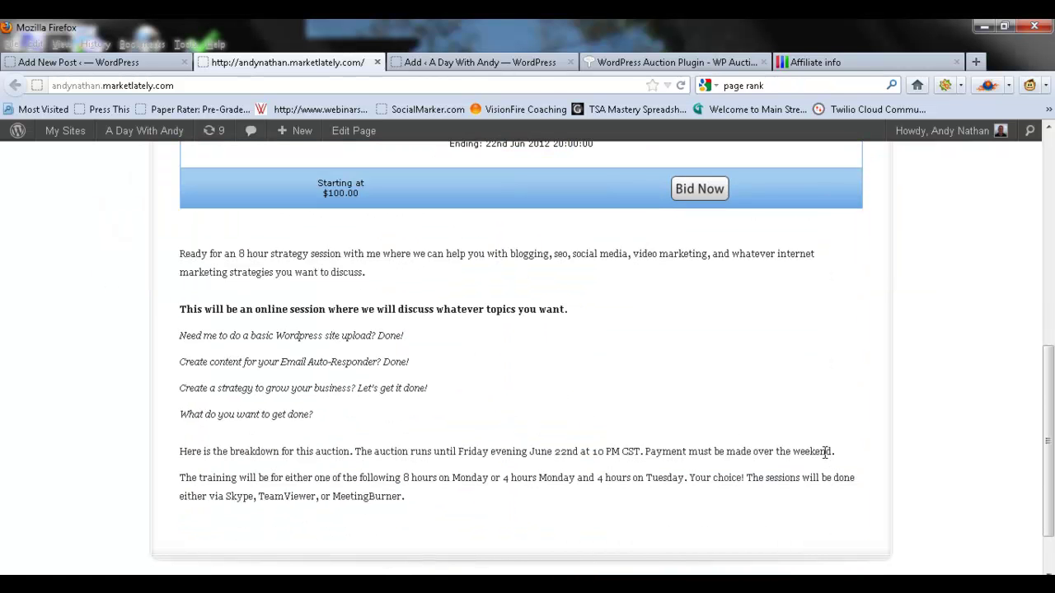
scroll(824, 451, up, 5)
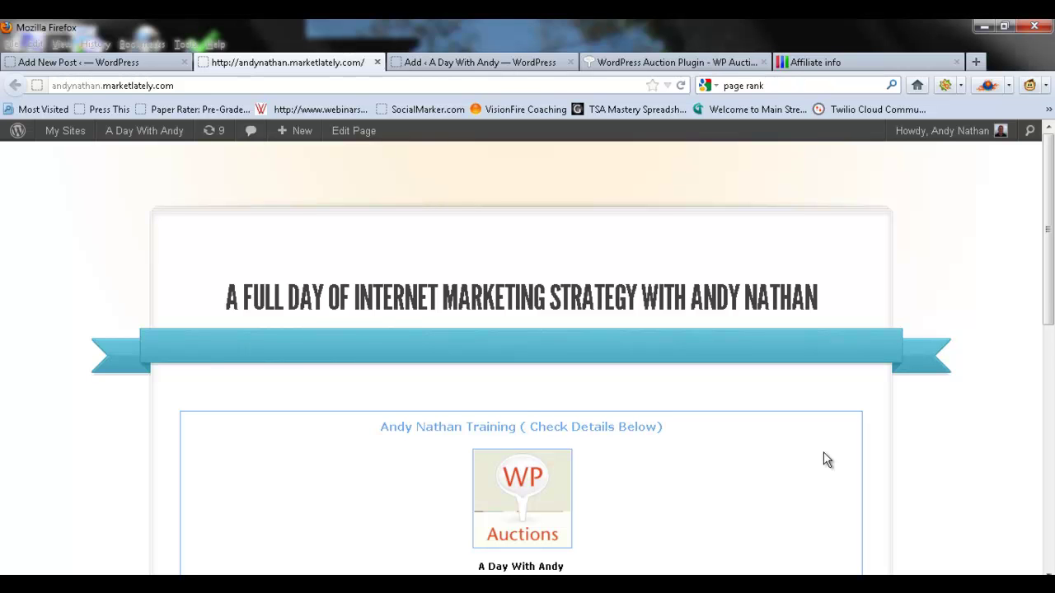
drag(1048, 236, 1049, 263)
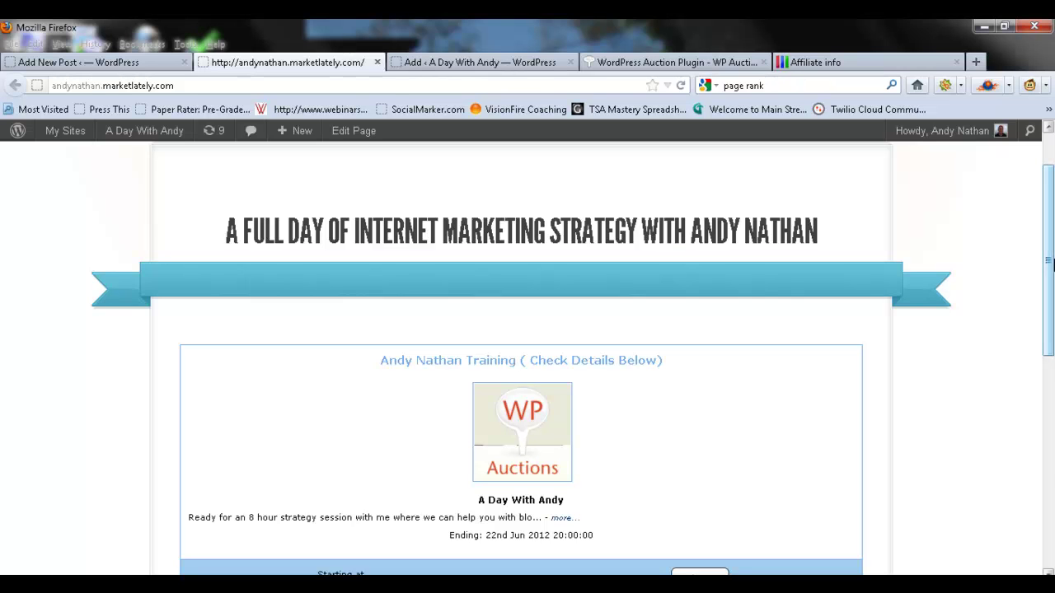